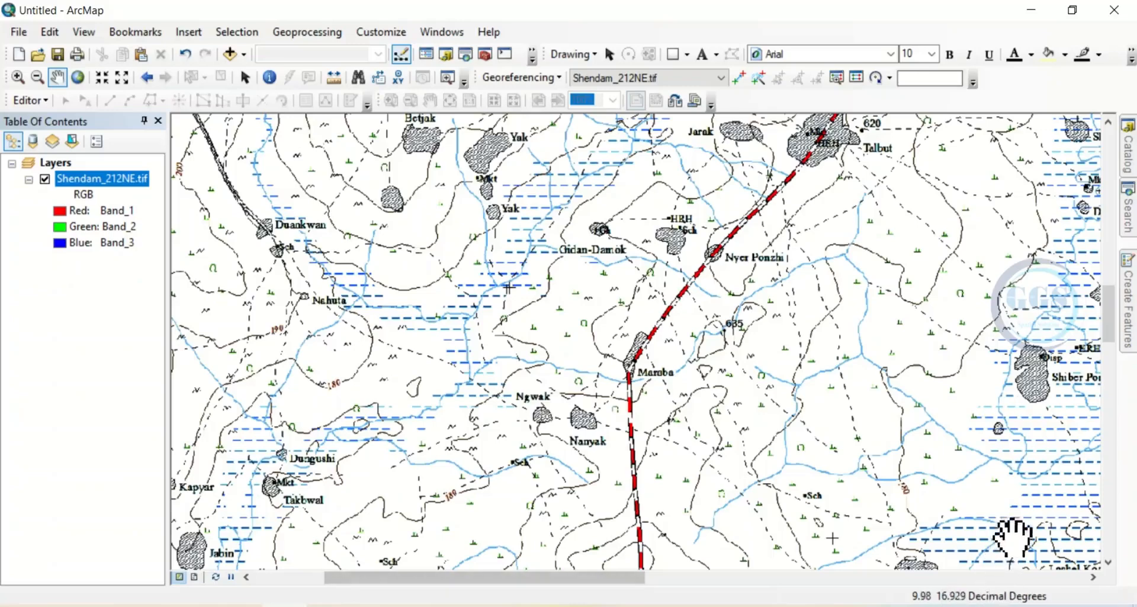
Check in the list of available toolbars that Georeferencing is enabled.
{"action": "scroll", "coordinate": [456, 317], "scroll_direction": "up", "scroll_amount": 5}
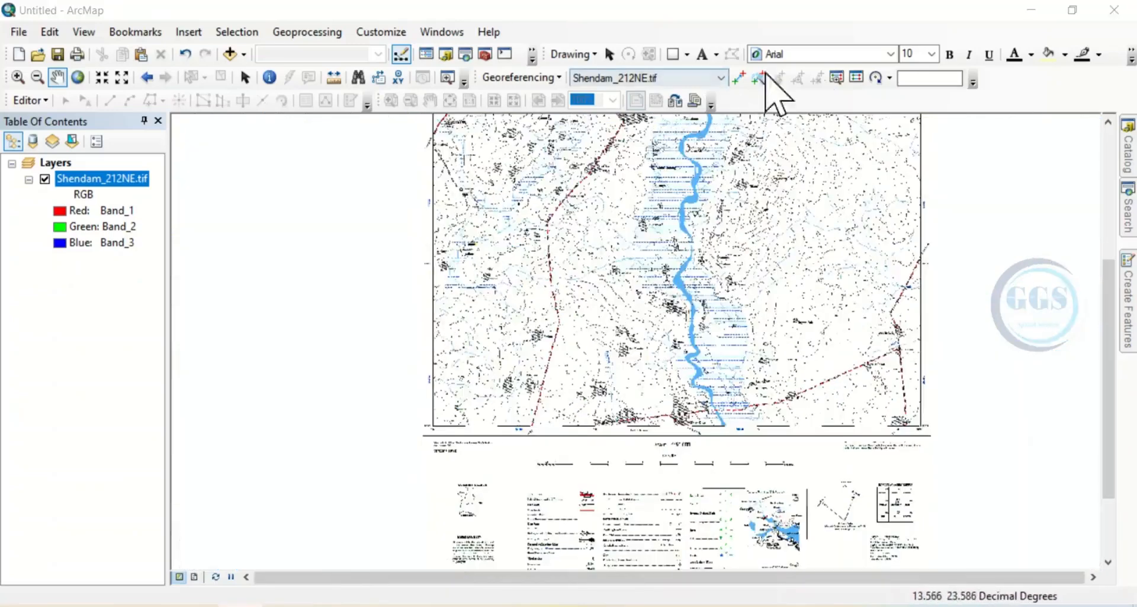
{"action": "left_click", "coordinate": [682, 25]}
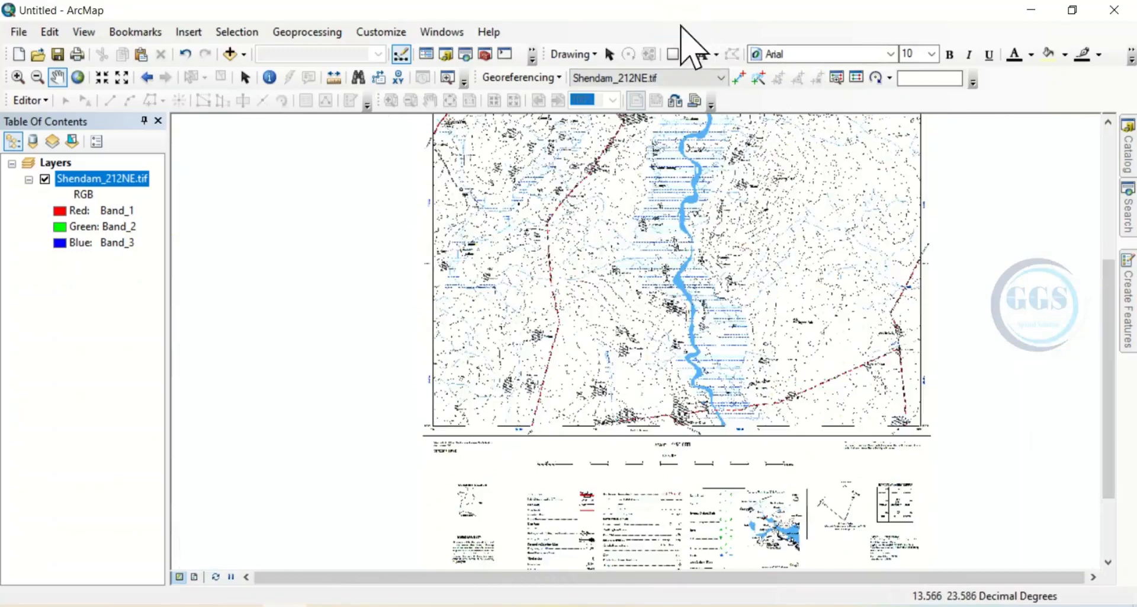
{"action": "right_click", "coordinate": [681, 26]}
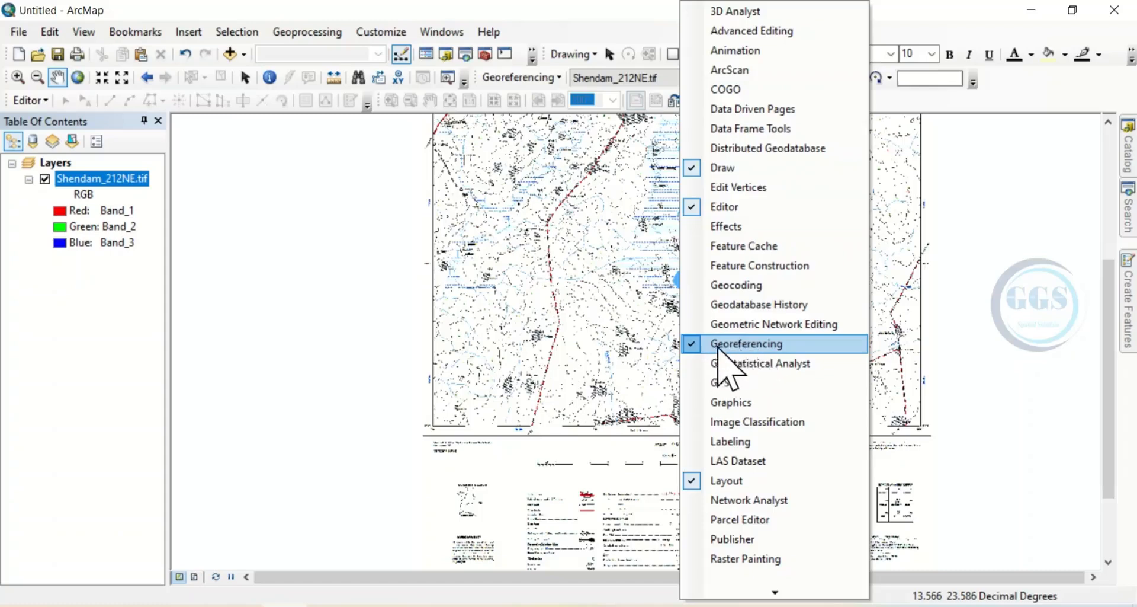
{"action": "left_click", "coordinate": [662, 178]}
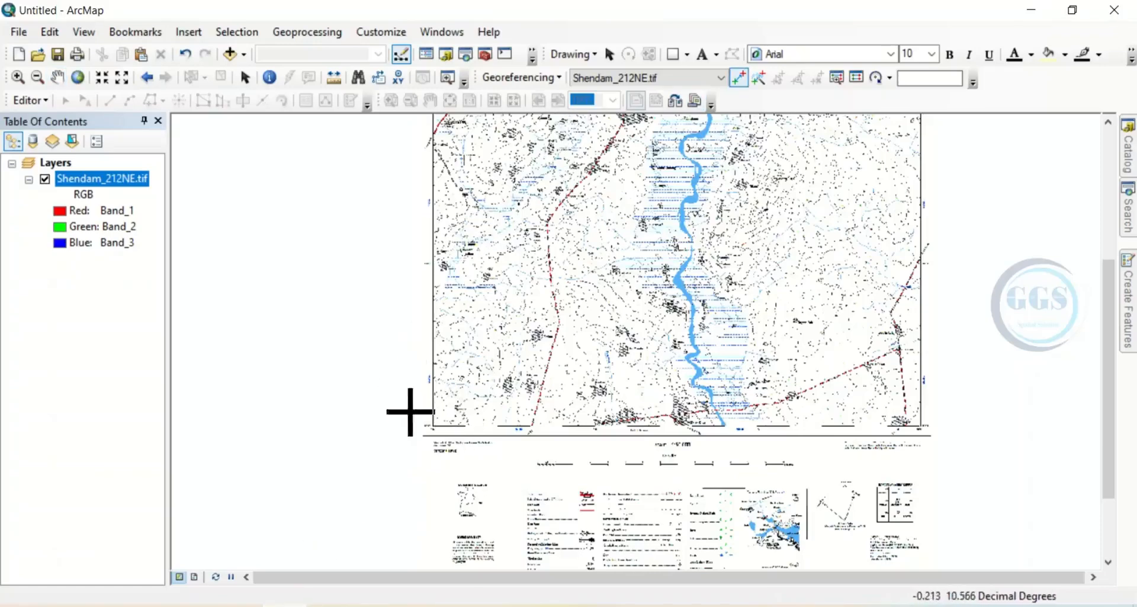
Add a control point at the southwest corner of the map's inner frame with coordinates X 9.75 and Y 8.75.
{"action": "scroll", "coordinate": [432, 431], "scroll_direction": "up", "scroll_amount": 2}
{"action": "scroll", "coordinate": [432, 431], "scroll_direction": "down", "scroll_amount": 6}
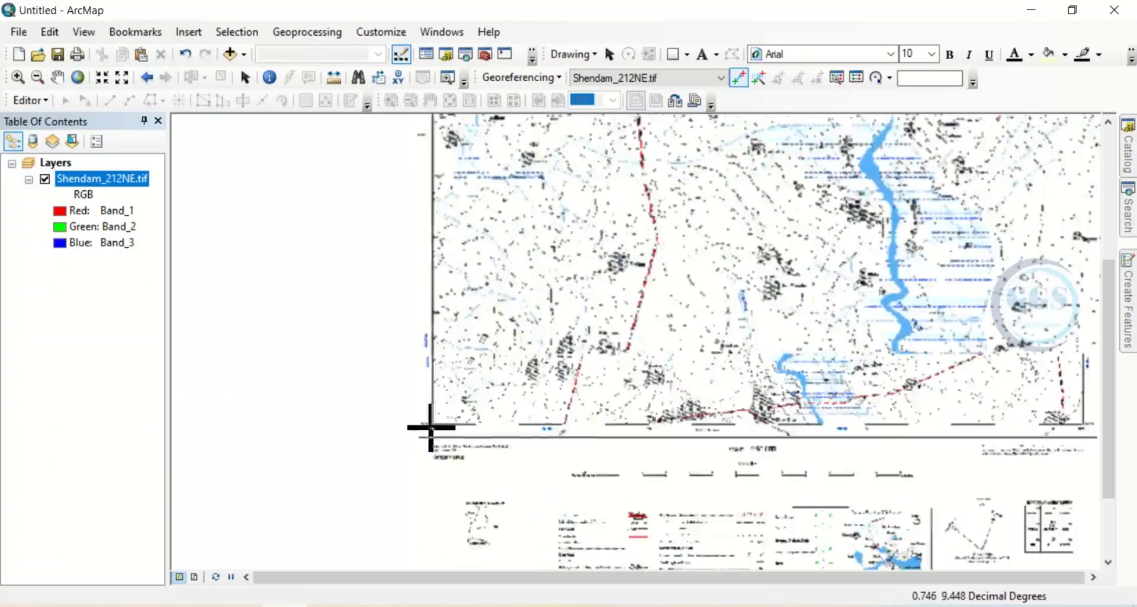
{"action": "scroll", "coordinate": [431, 429], "scroll_direction": "down", "scroll_amount": 3}
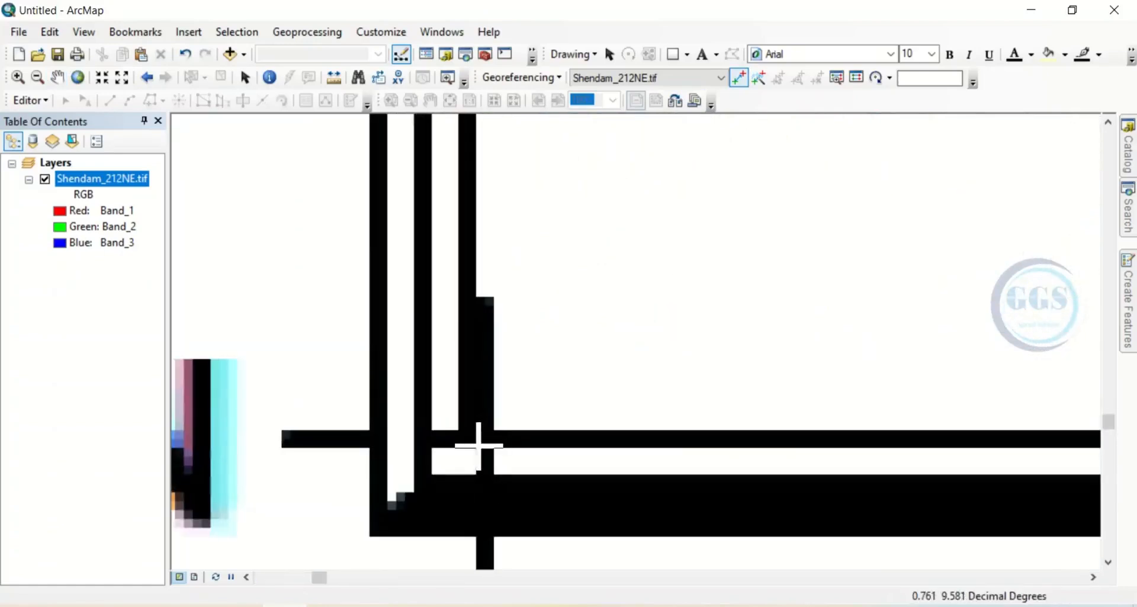
{"action": "left_click", "coordinate": [488, 438]}
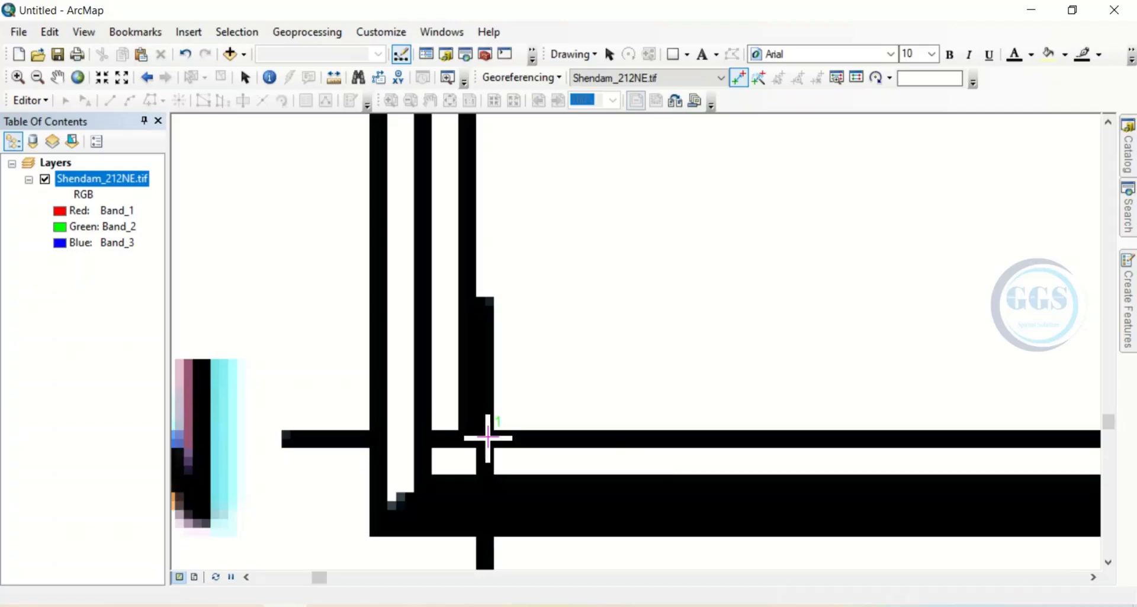
{"action": "right_click", "coordinate": [488, 438]}
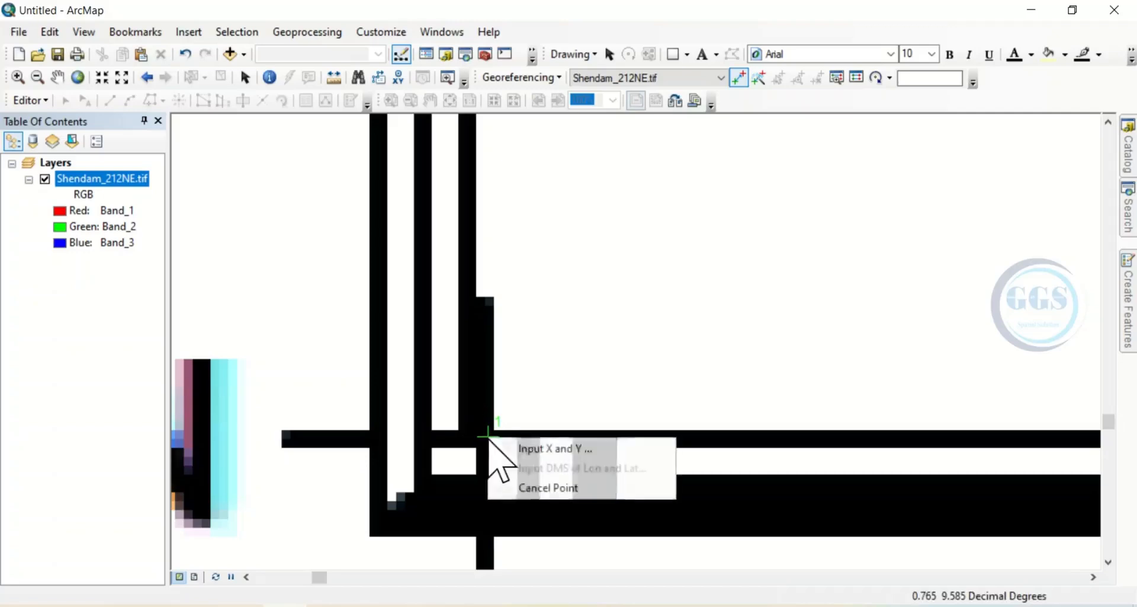
{"action": "left_click", "coordinate": [543, 450]}
{"action": "type", "text": "9.75"}
{"action": "key", "text": "Tab"}
{"action": "type", "text": "8"}
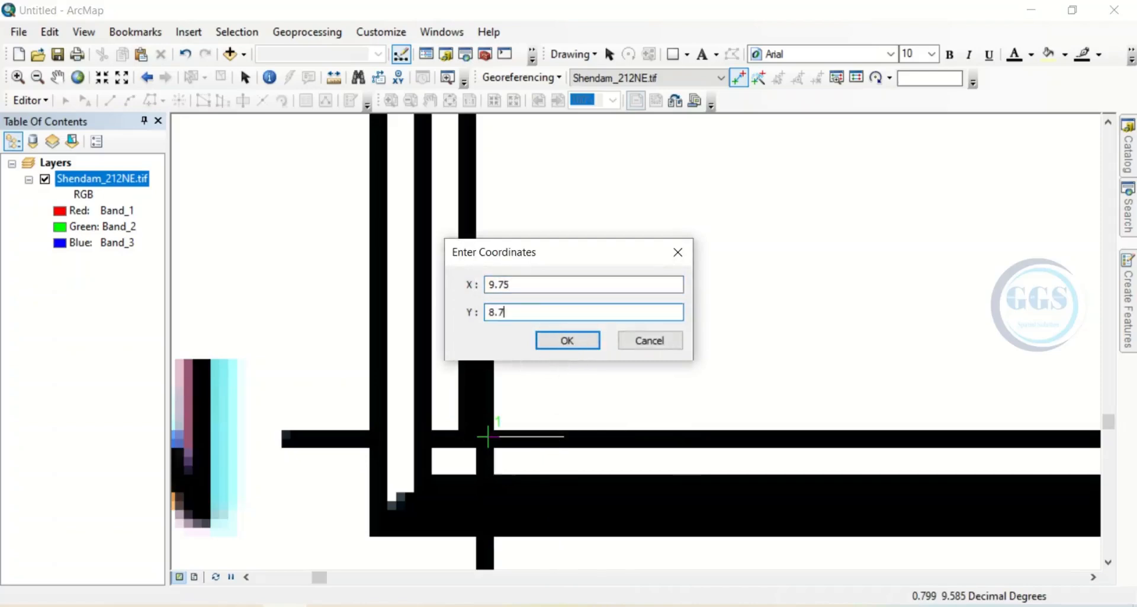
{"action": "left_click", "coordinate": [560, 339]}
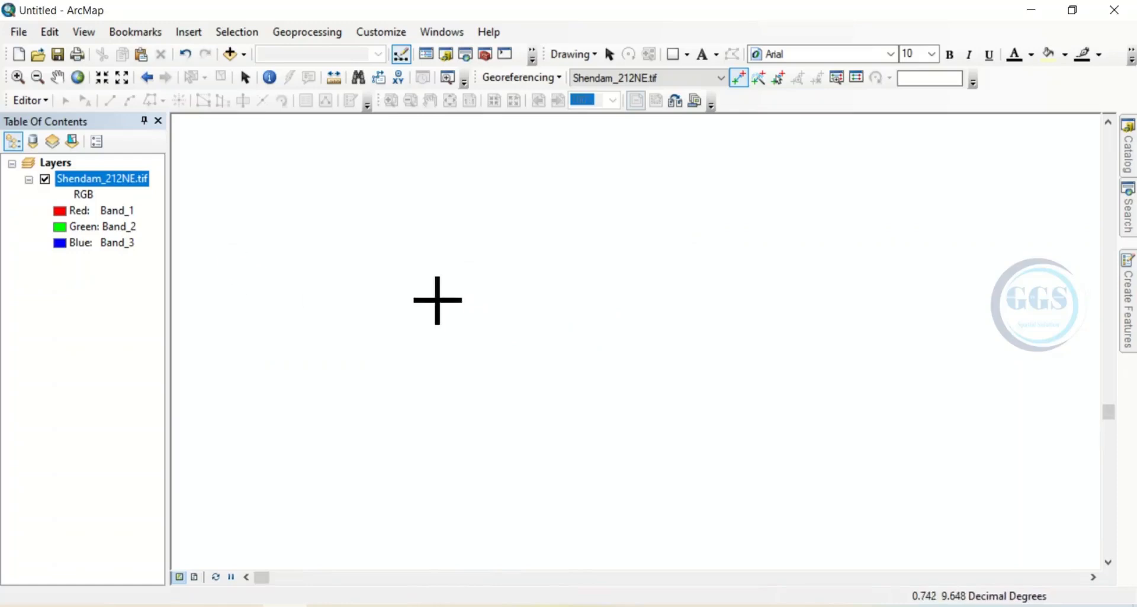
Add a second control point at the northwest corner of the map's inner frame with X 9.75 and Y 9.00.
{"action": "left_click", "coordinate": [106, 179]}
{"action": "right_click", "coordinate": [106, 179]}
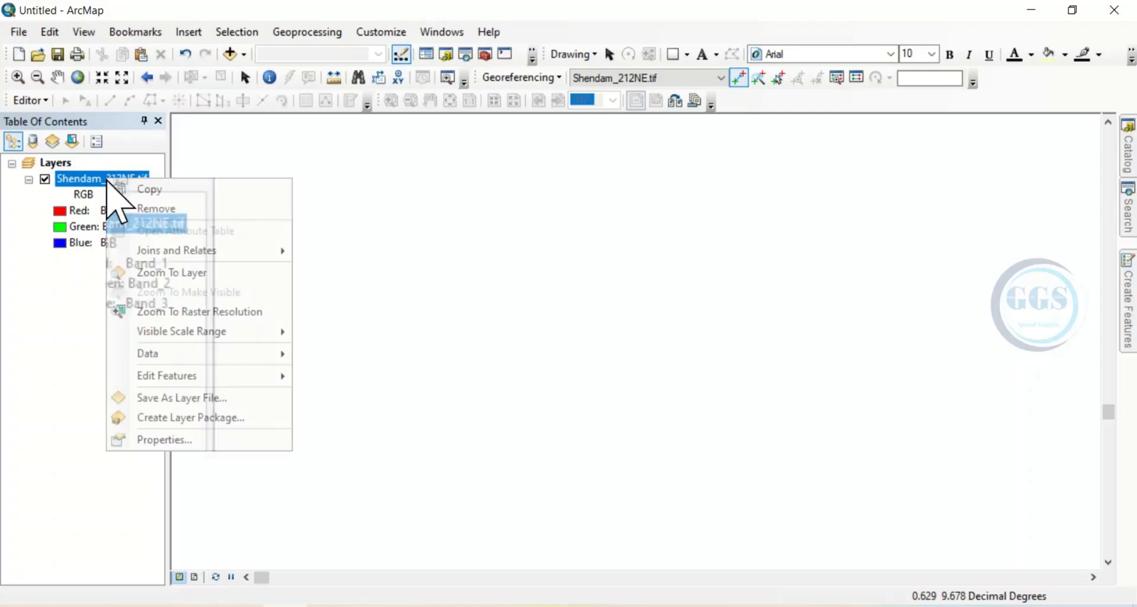
{"action": "left_click", "coordinate": [178, 290]}
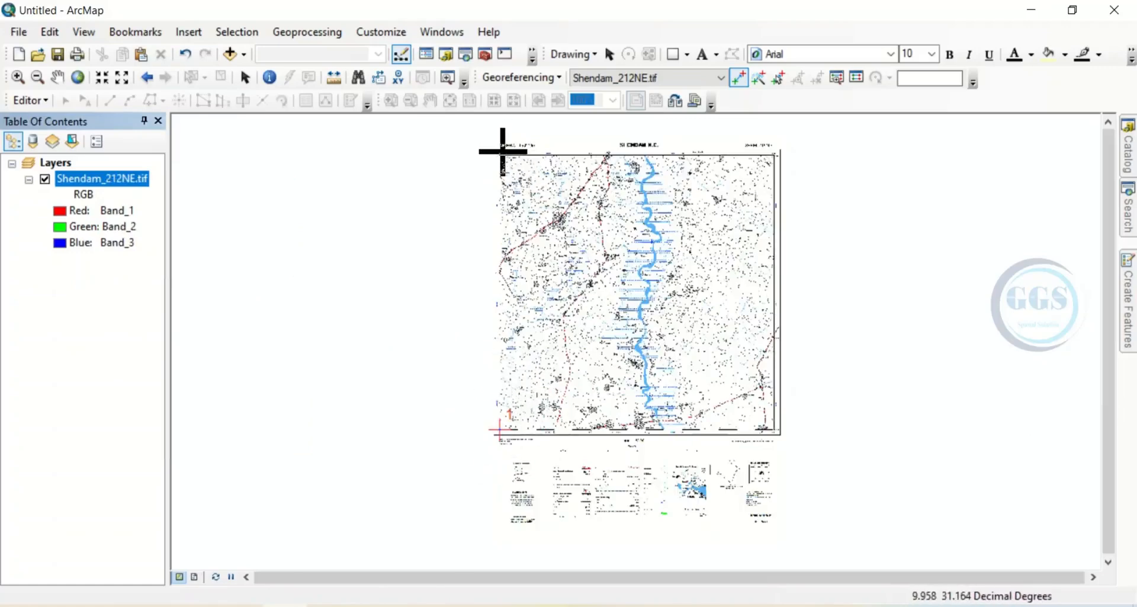
{"action": "scroll", "coordinate": [503, 151], "scroll_direction": "down", "scroll_amount": 10}
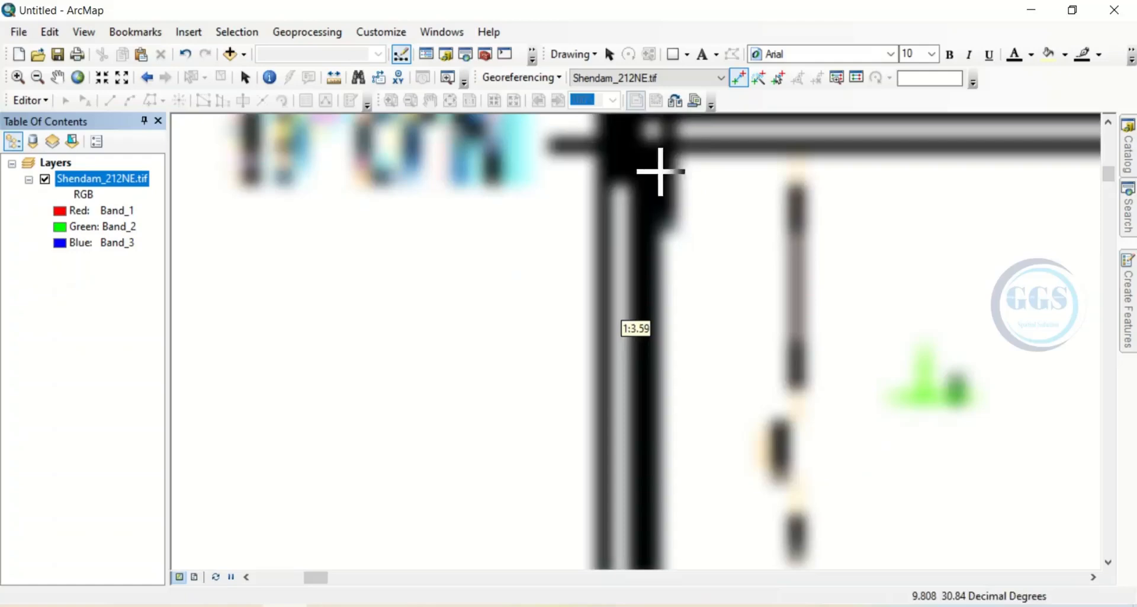
{"action": "scroll", "coordinate": [677, 147], "scroll_direction": "down", "scroll_amount": 2}
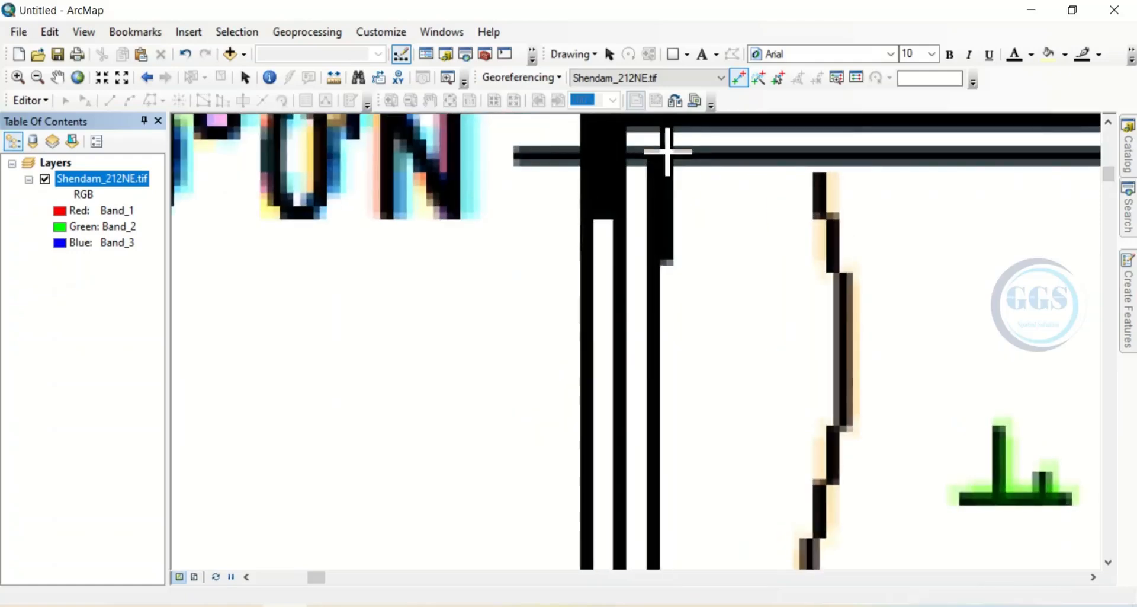
{"action": "left_click", "coordinate": [668, 151]}
{"action": "right_click", "coordinate": [668, 151]}
{"action": "left_click", "coordinate": [706, 165]}
{"action": "type", "text": "9.75"}
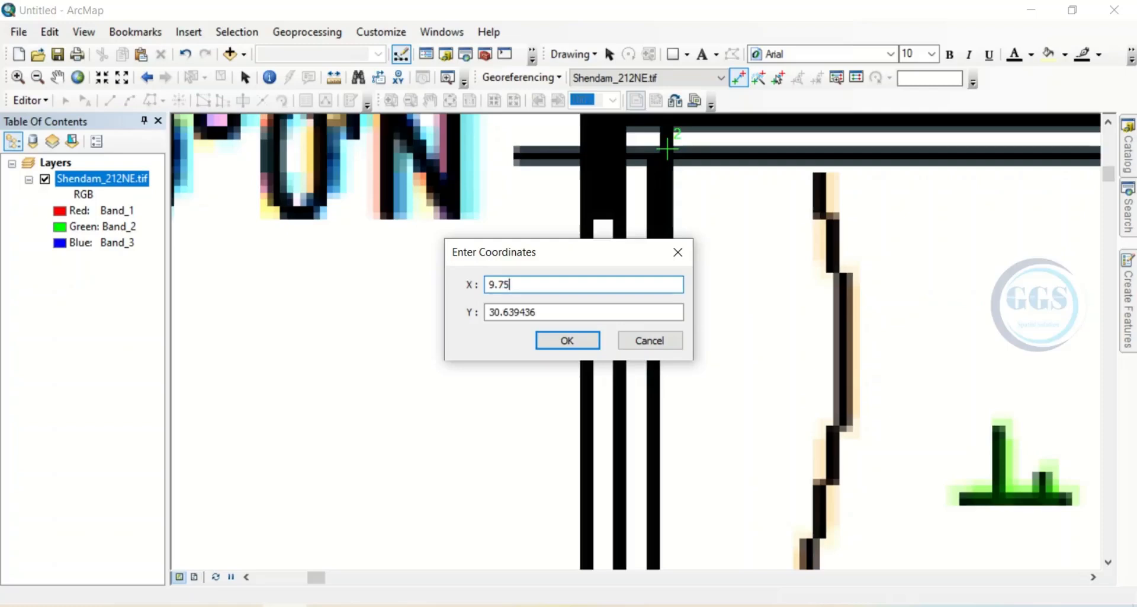
{"action": "key", "text": "Tab"}
{"action": "type", "text": "9"}
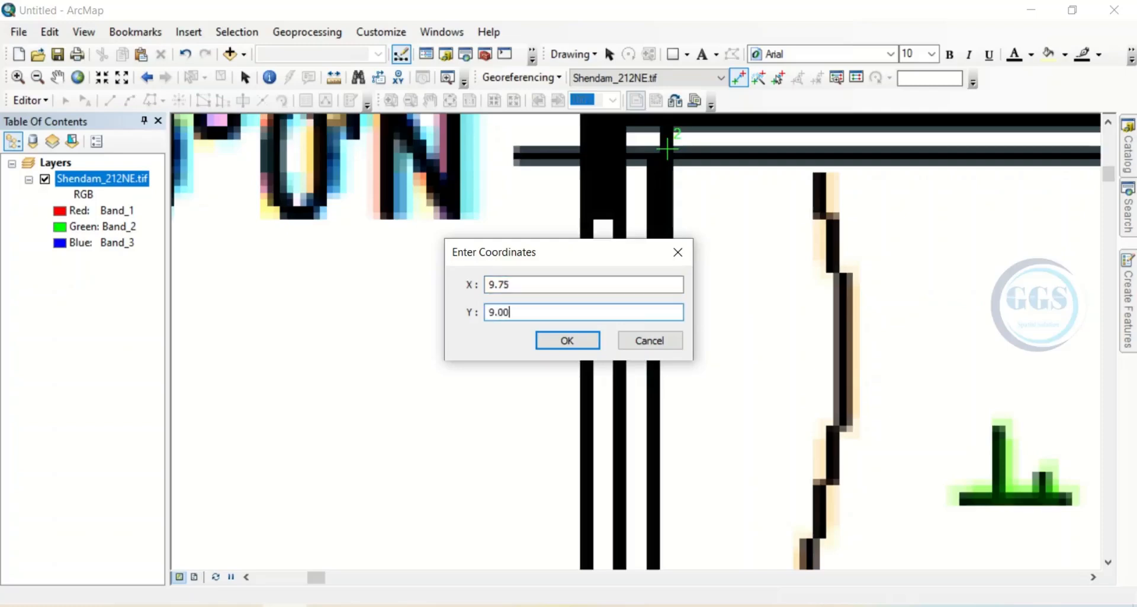
{"action": "left_click", "coordinate": [566, 343]}
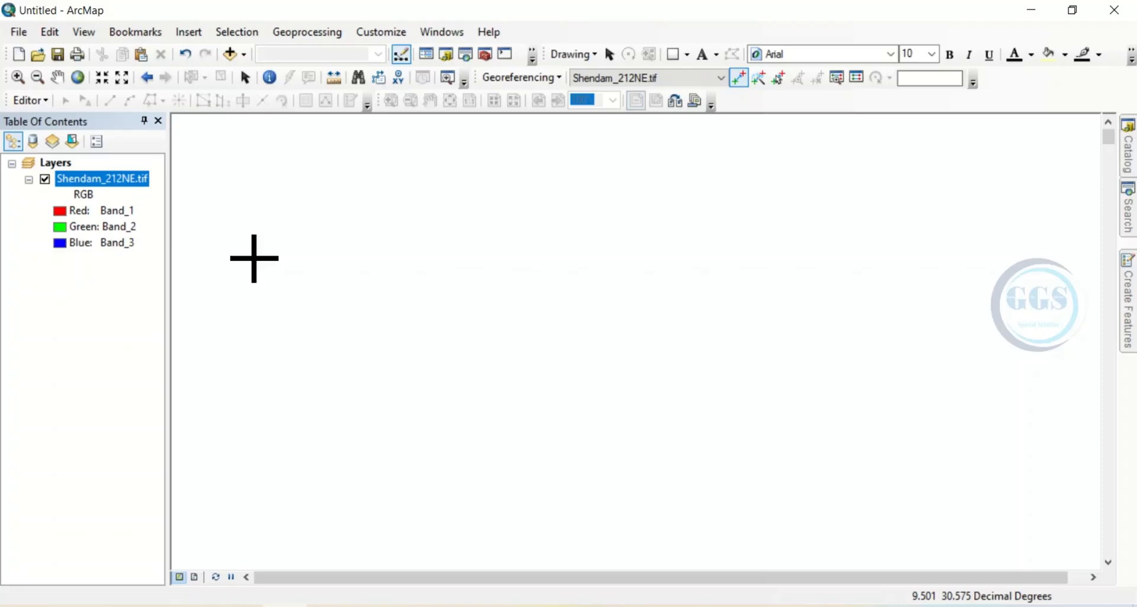
Add a third control point at the northeast corner of the map's inner frame with X 10.00 and Y 9.00.
{"action": "right_click", "coordinate": [108, 180]}
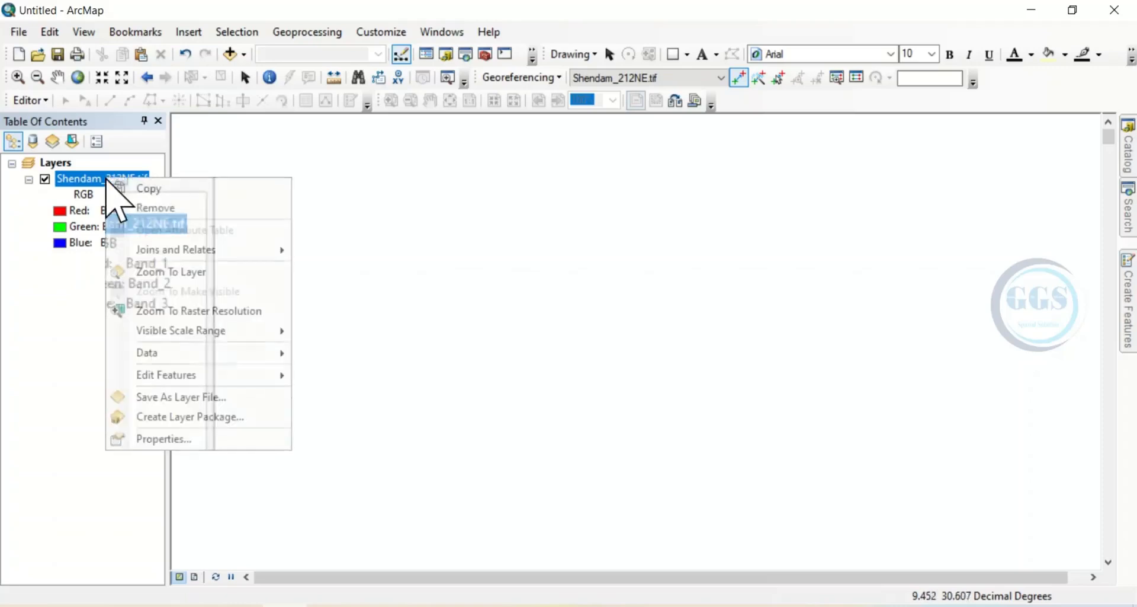
{"action": "left_click", "coordinate": [159, 273]}
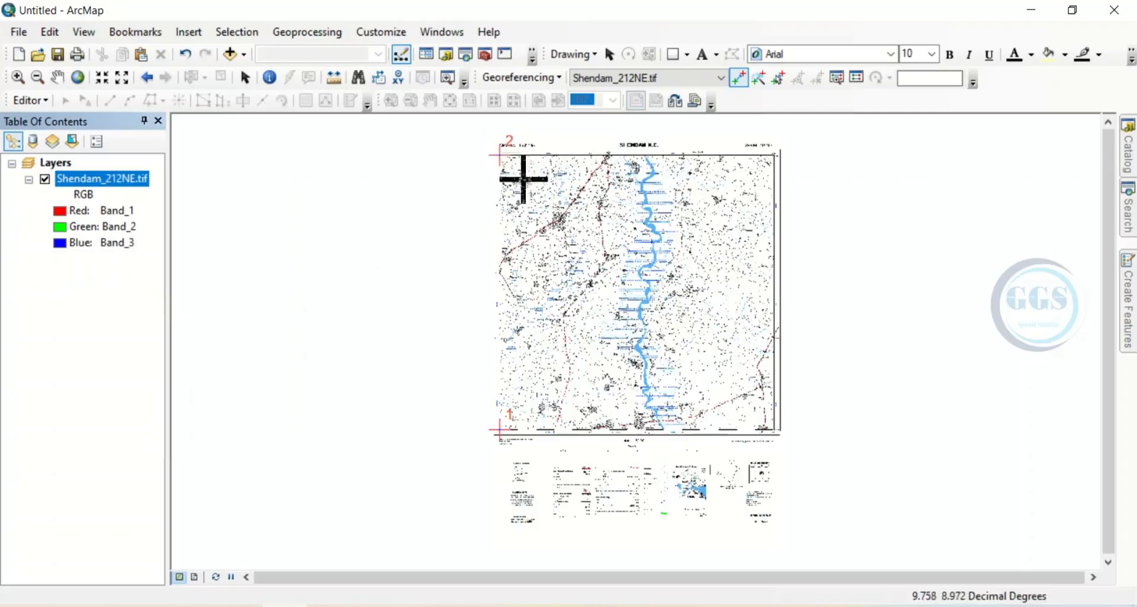
{"action": "left_click", "coordinate": [499, 155]}
{"action": "scroll", "coordinate": [780, 149], "scroll_direction": "down", "scroll_amount": 5}
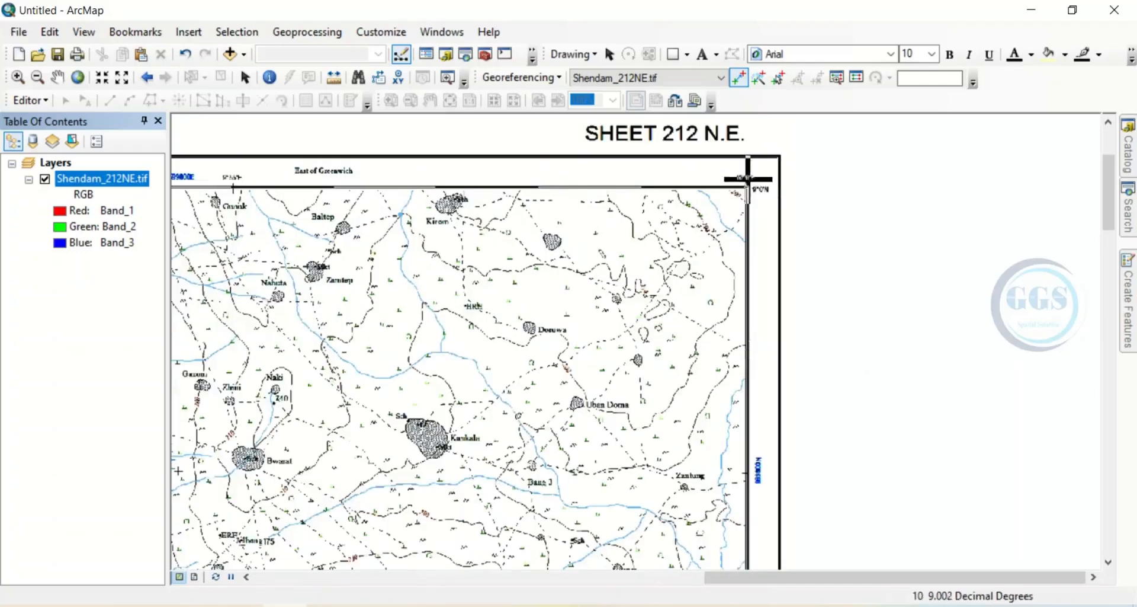
{"action": "scroll", "coordinate": [752, 169], "scroll_direction": "down", "scroll_amount": 5}
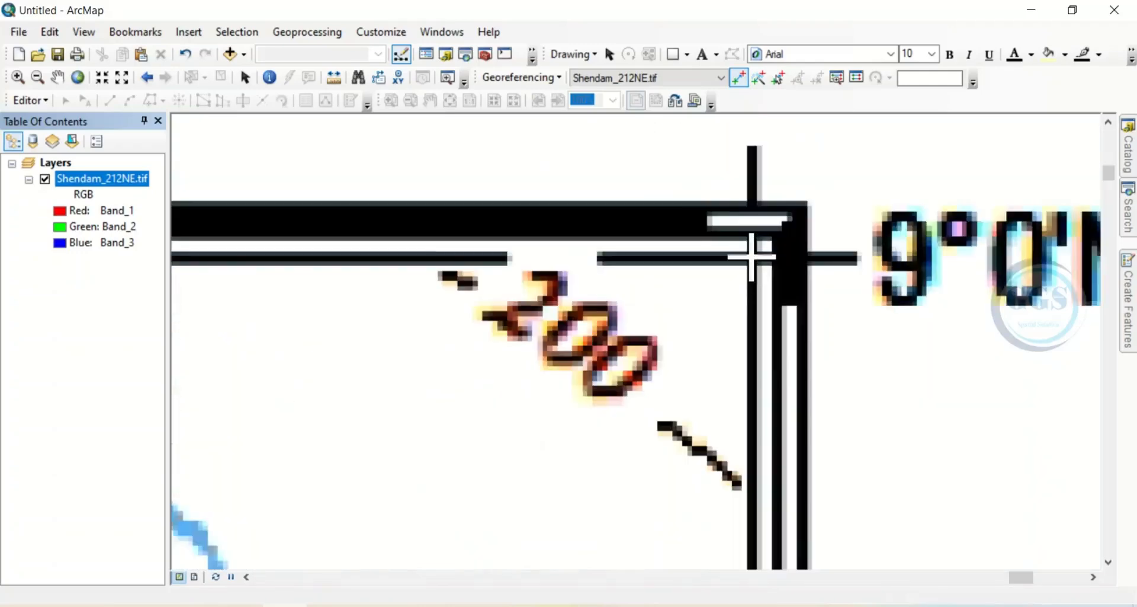
{"action": "left_click", "coordinate": [753, 257]}
{"action": "right_click", "coordinate": [753, 257]}
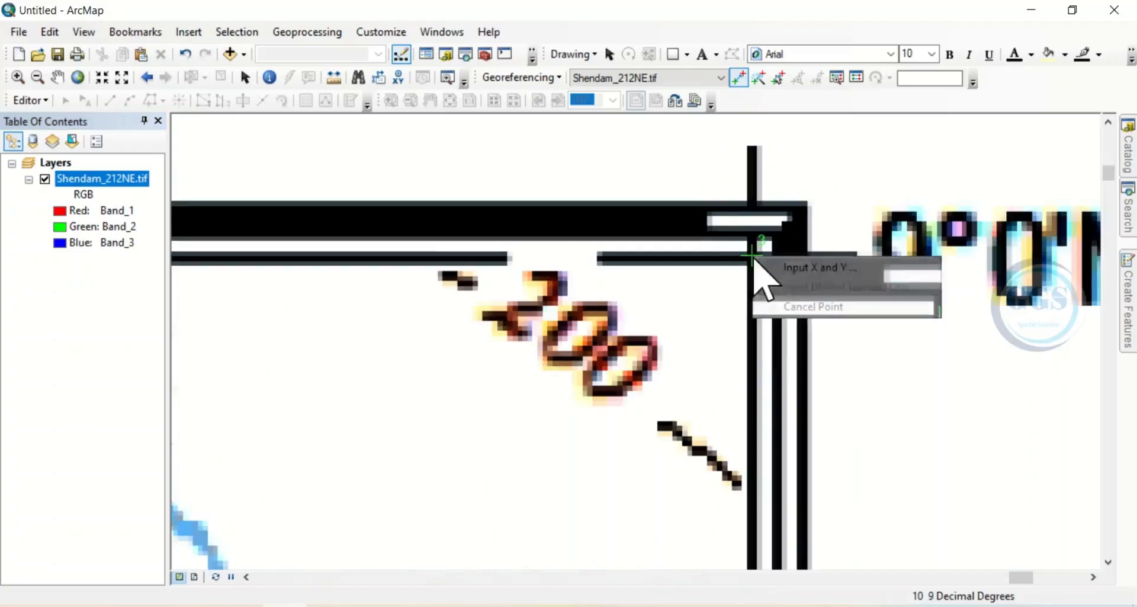
{"action": "left_click", "coordinate": [809, 267]}
{"action": "type", "text": "10.00"}
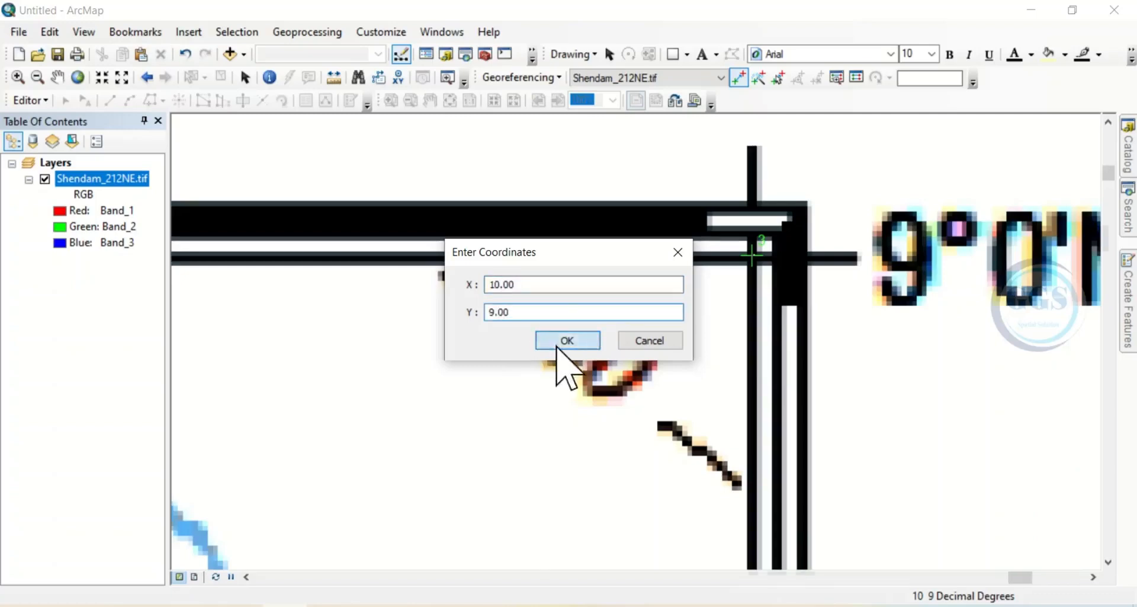
{"action": "left_click", "coordinate": [557, 342]}
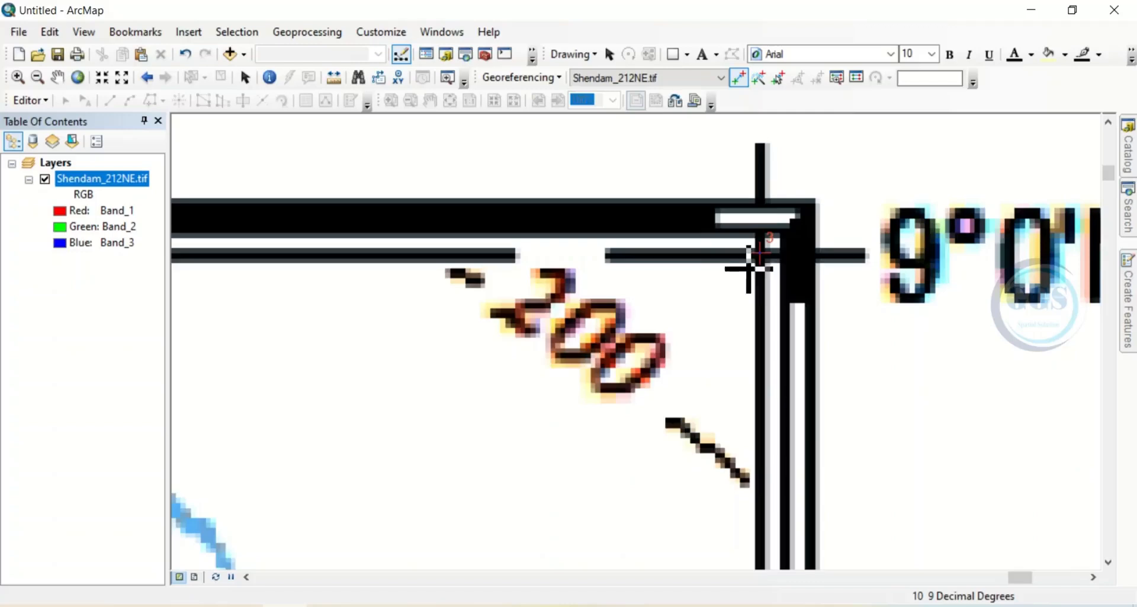
Add a fourth control point at the southeast corner of the map's inner frame with X 10.00 and Y 8.75.
{"action": "right_click", "coordinate": [99, 181]}
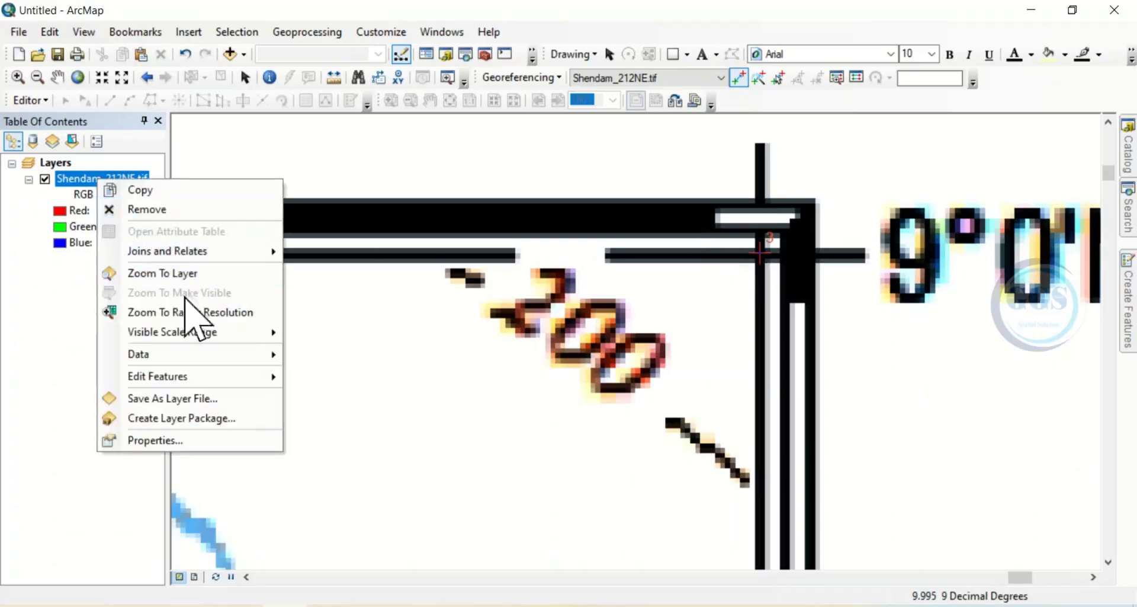
{"action": "left_click", "coordinate": [164, 273]}
{"action": "scroll", "coordinate": [773, 436], "scroll_direction": "up", "scroll_amount": 2}
{"action": "scroll", "coordinate": [773, 435], "scroll_direction": "up", "scroll_amount": 2}
{"action": "scroll", "coordinate": [780, 424], "scroll_direction": "up", "scroll_amount": 3}
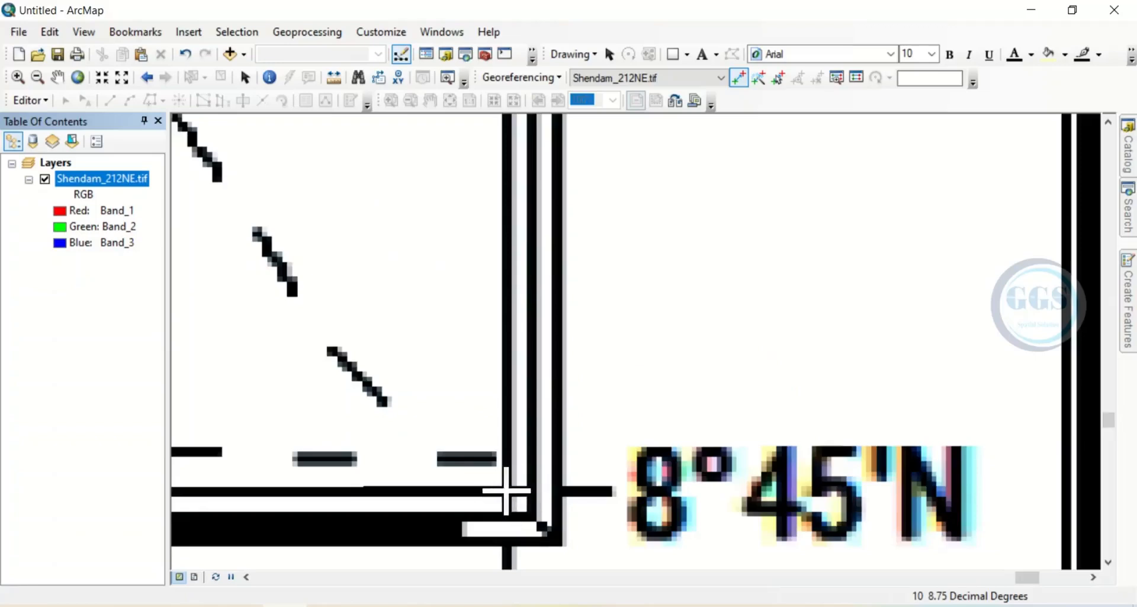
{"action": "right_click", "coordinate": [506, 491]}
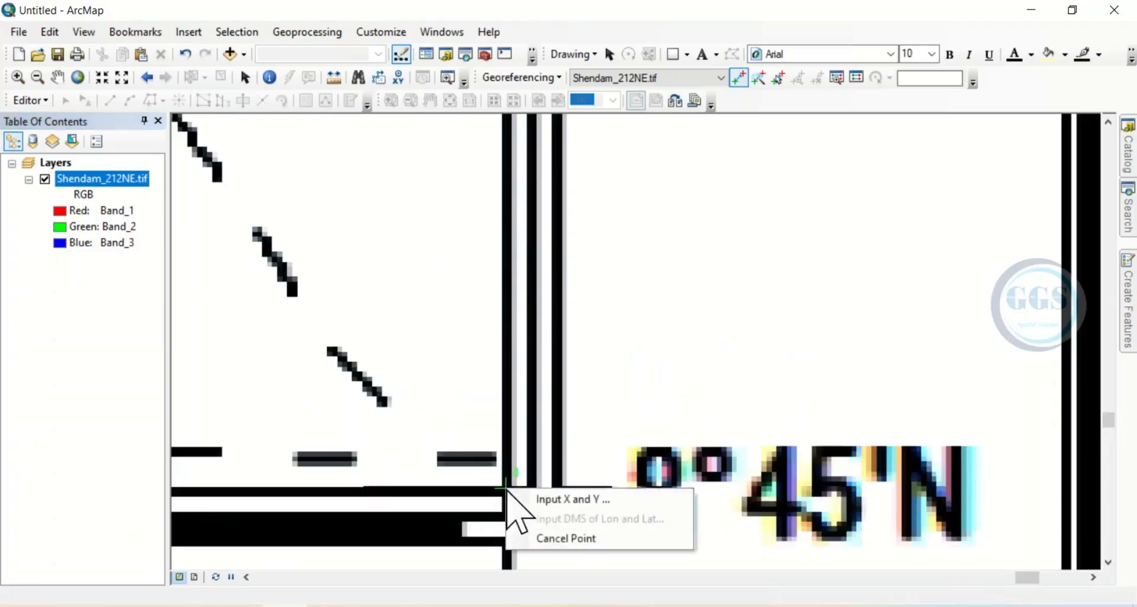
{"action": "left_click", "coordinate": [554, 501]}
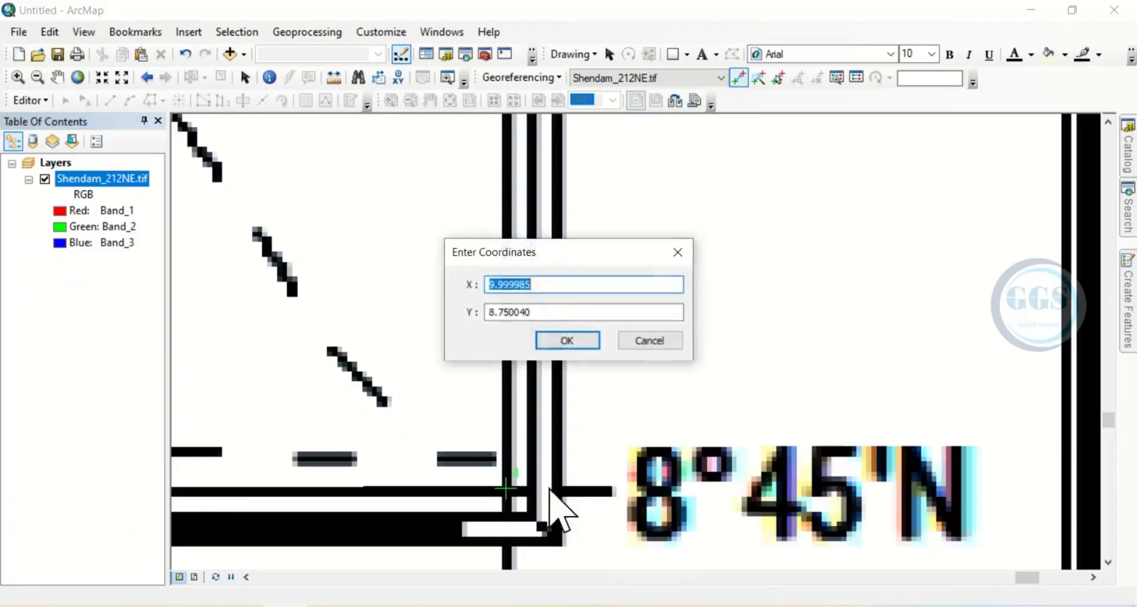
{"action": "type", "text": "10."}
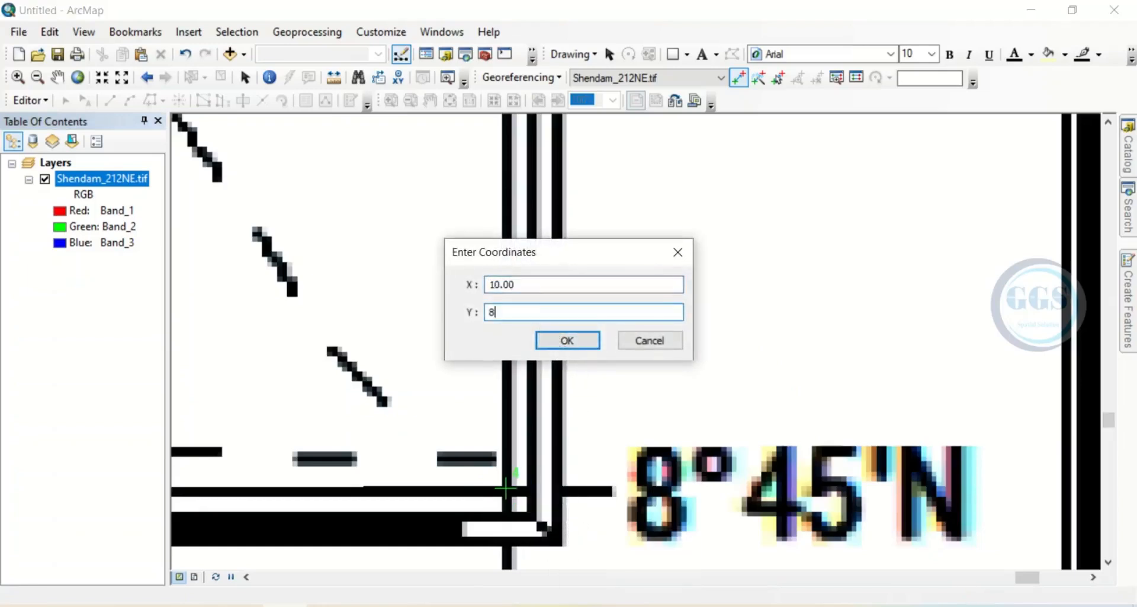
{"action": "left_click", "coordinate": [569, 344]}
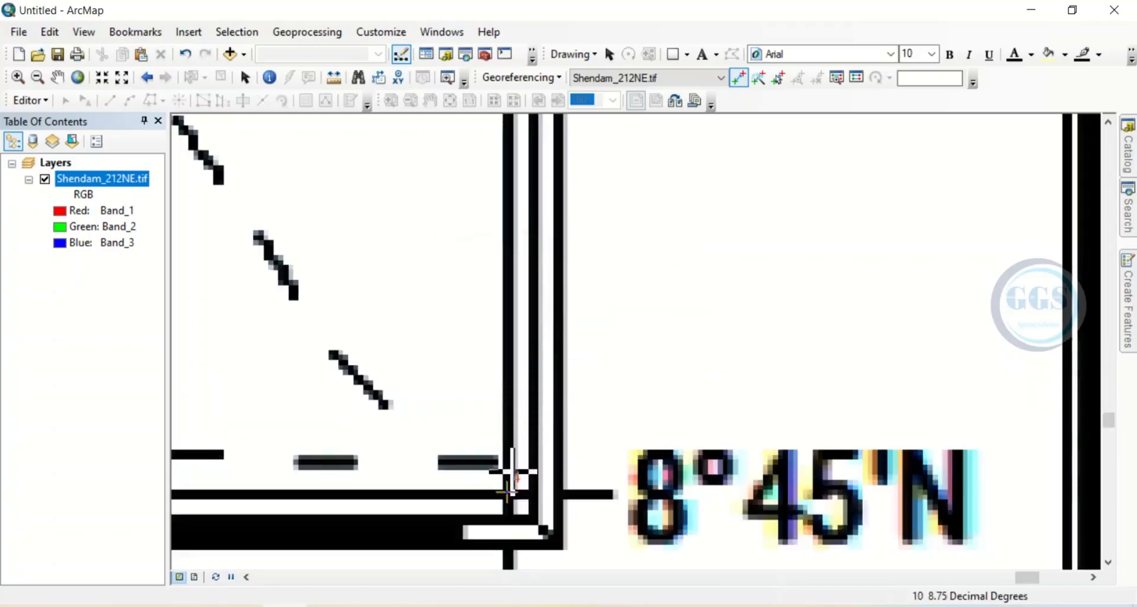
Show the full map extent and compare the four control points with the coordinate table in the PowerPoint file Exercise.pptx.
{"action": "right_click", "coordinate": [113, 179]}
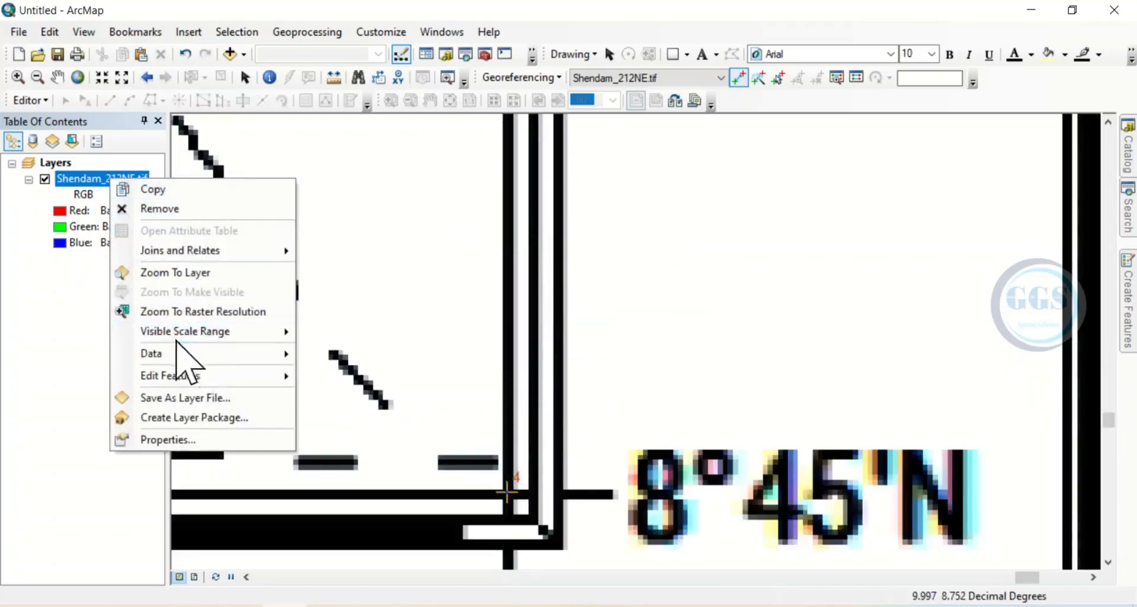
{"action": "left_click", "coordinate": [167, 274]}
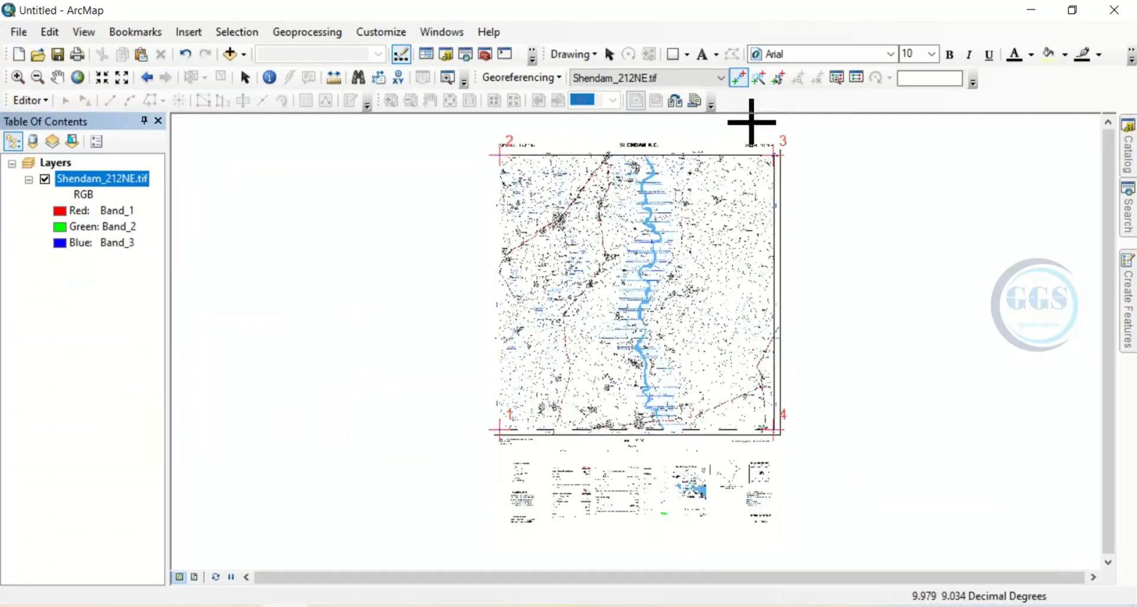
{"action": "left_click", "coordinate": [329, 605]}
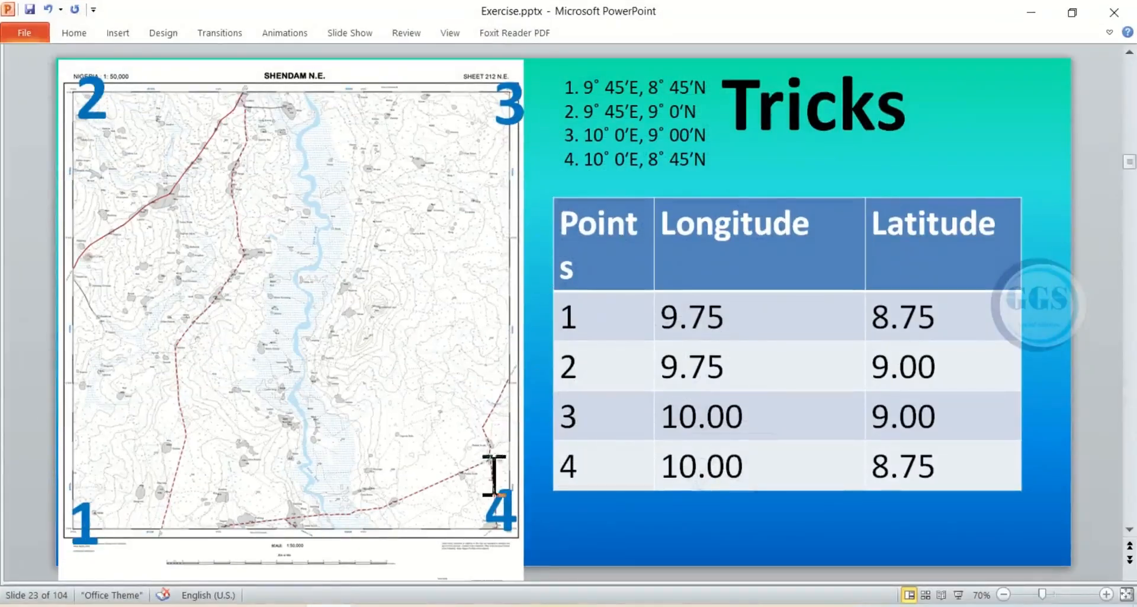
{"action": "left_click", "coordinate": [1032, 12]}
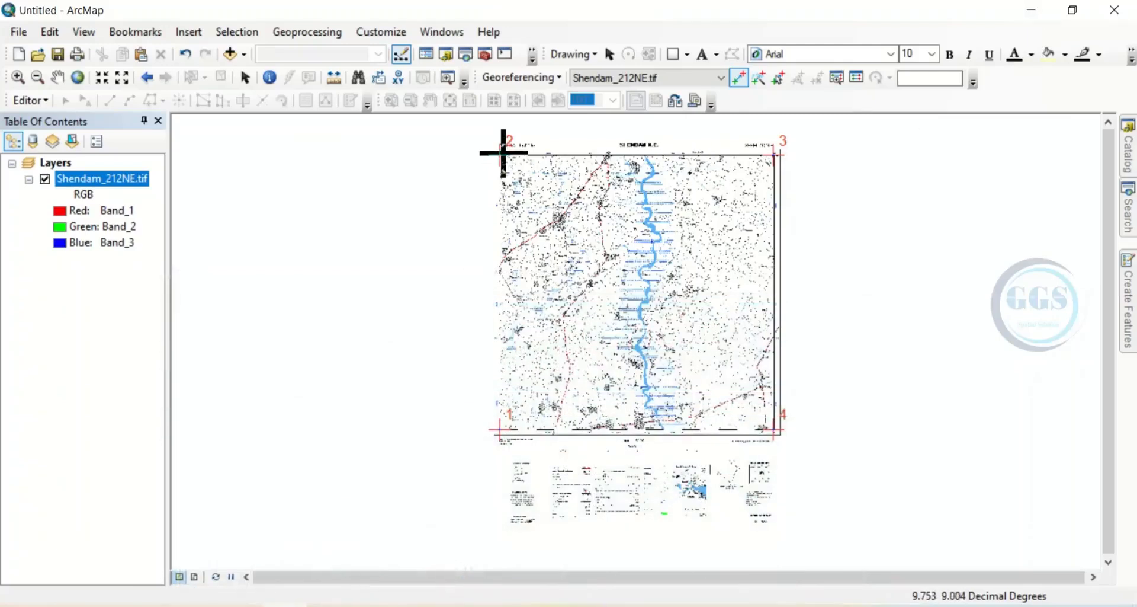
Update the georeferencing of Shendam_212NE.tif to save the four control points with the raster.
{"action": "left_click", "coordinate": [560, 78]}
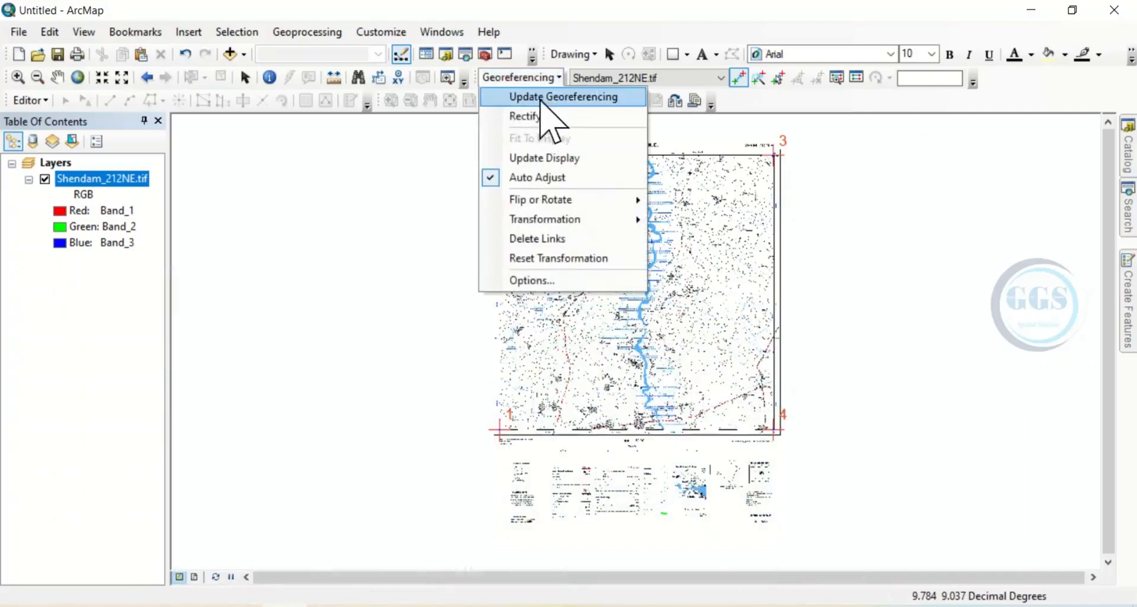
{"action": "left_click", "coordinate": [552, 98]}
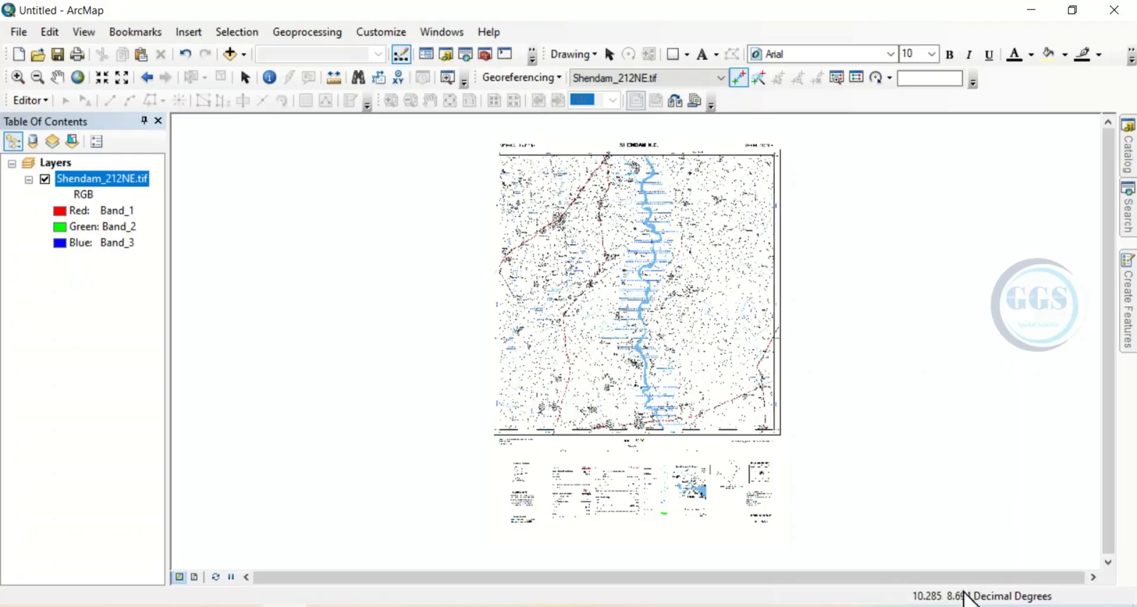
Review the control points in the link table with the 1st Order Polynomial (Affine) transformation selected, and update the raster's georeferencing again.
{"action": "left_click", "coordinate": [854, 82]}
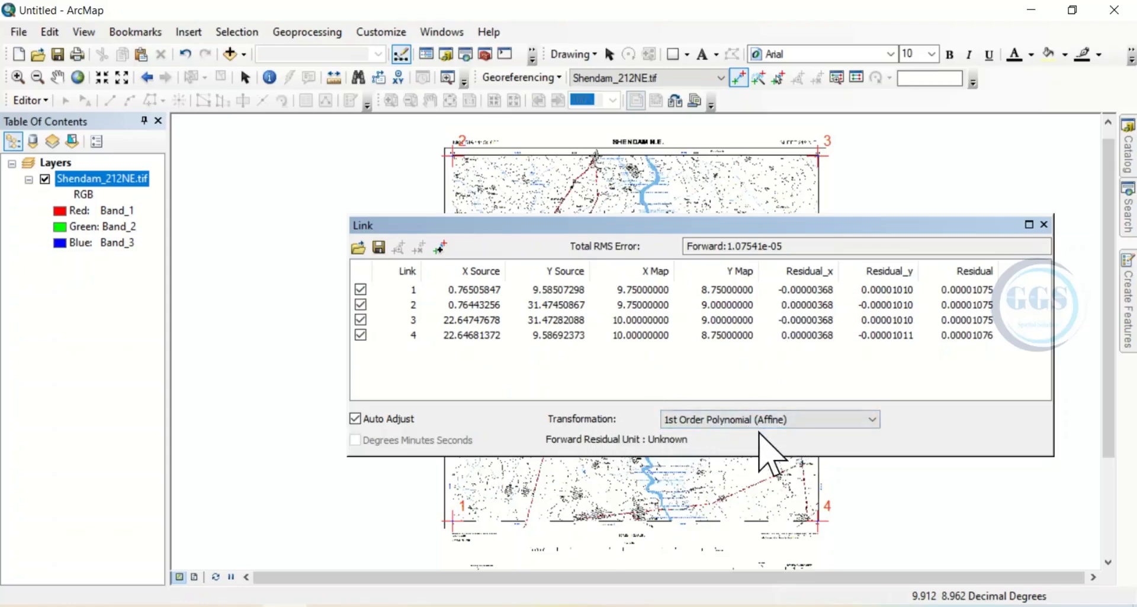
{"action": "left_click", "coordinate": [873, 420]}
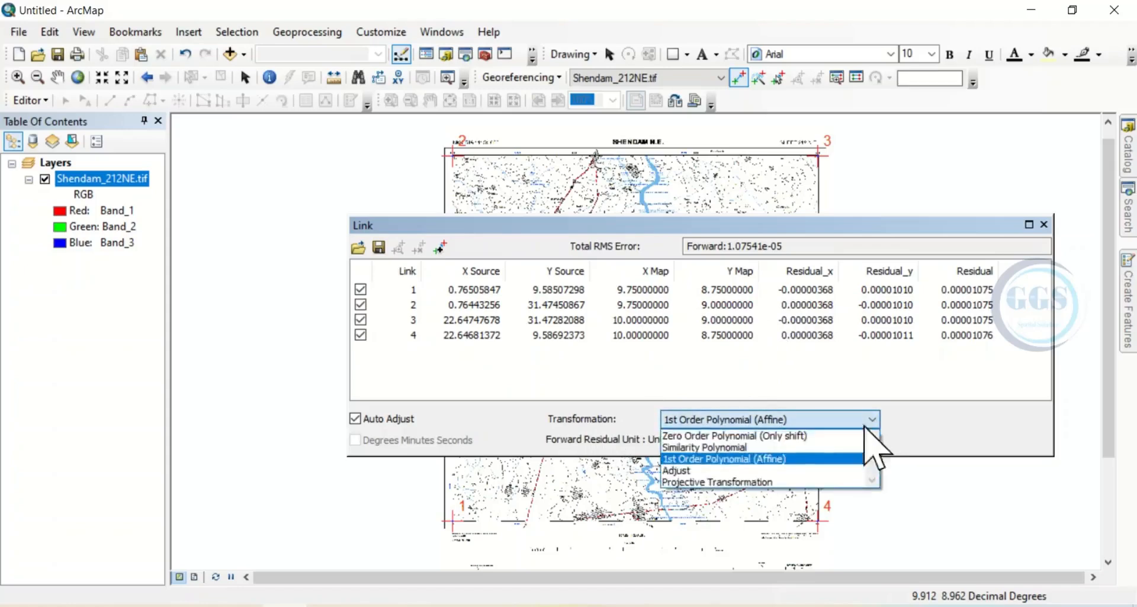
{"action": "left_click", "coordinate": [711, 459]}
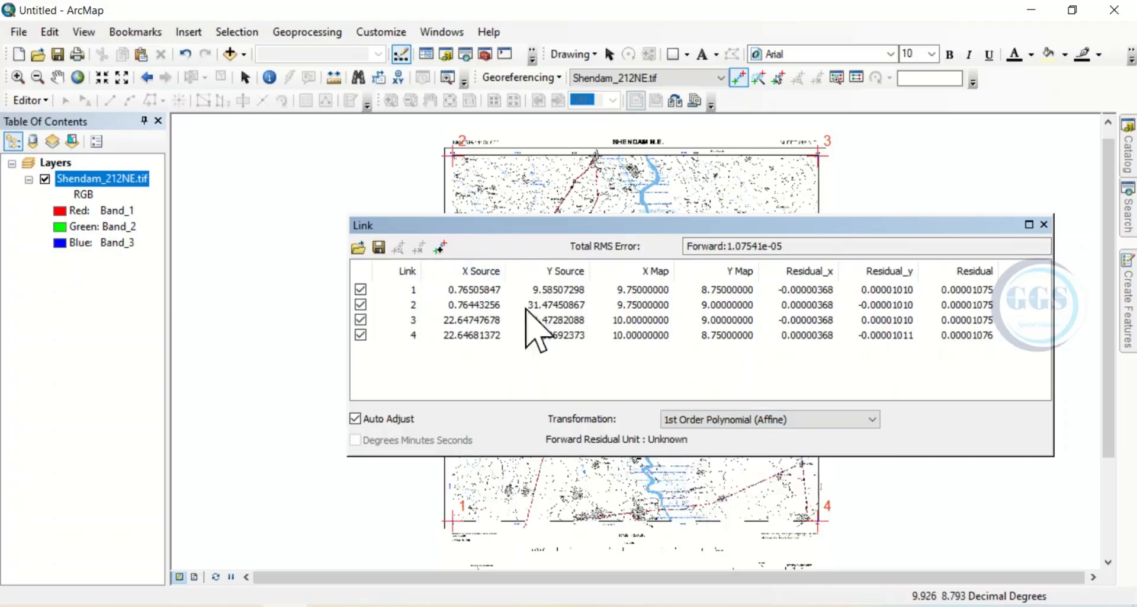
{"action": "left_click", "coordinate": [1045, 224]}
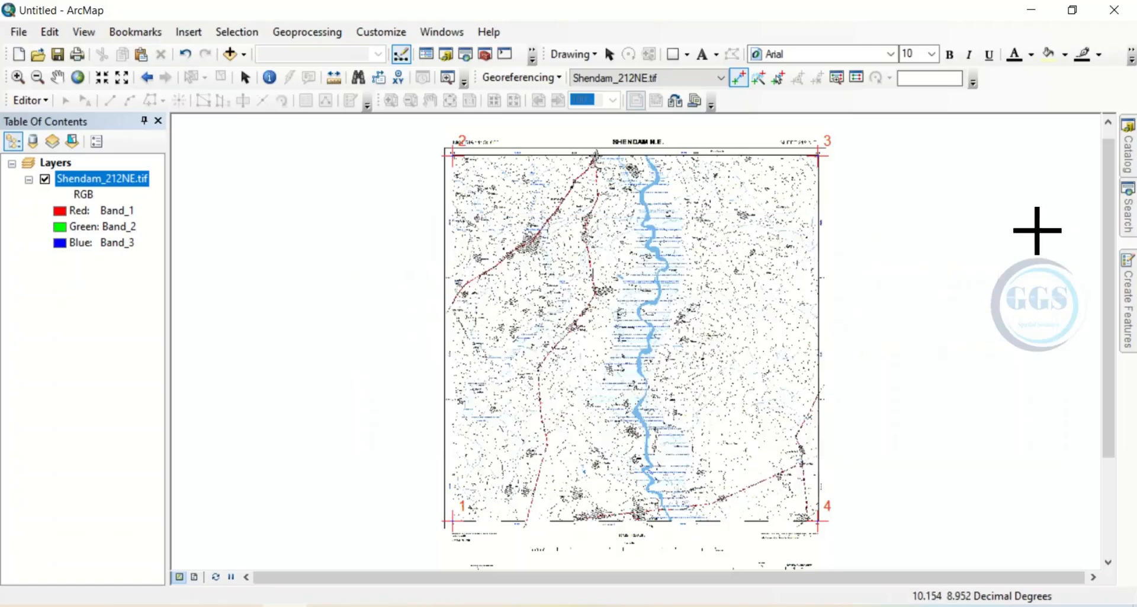
{"action": "left_click", "coordinate": [557, 77]}
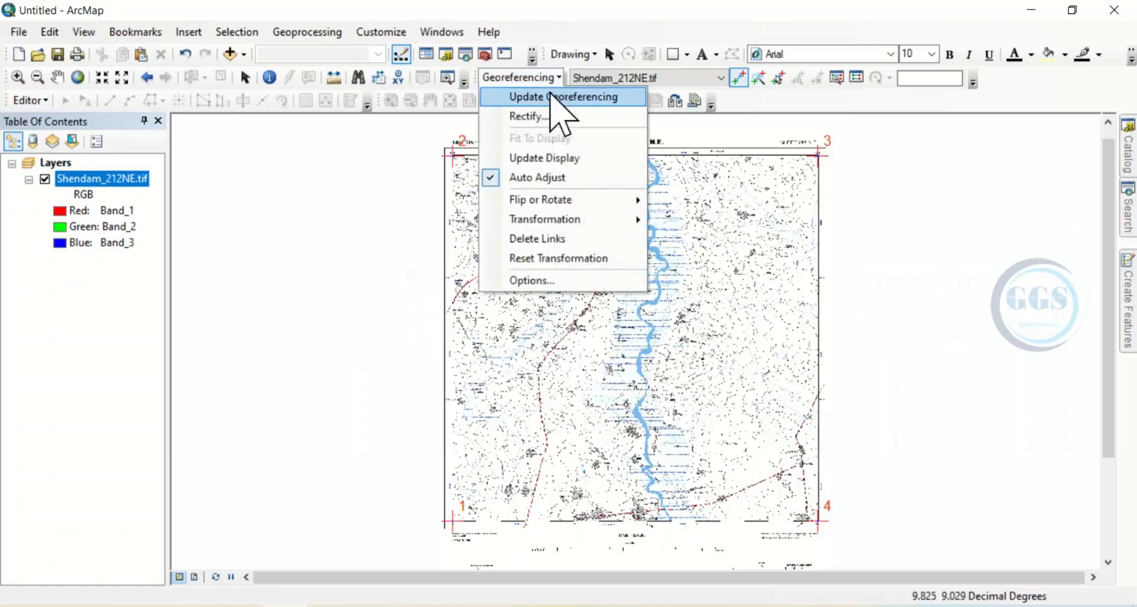
{"action": "left_click", "coordinate": [552, 98]}
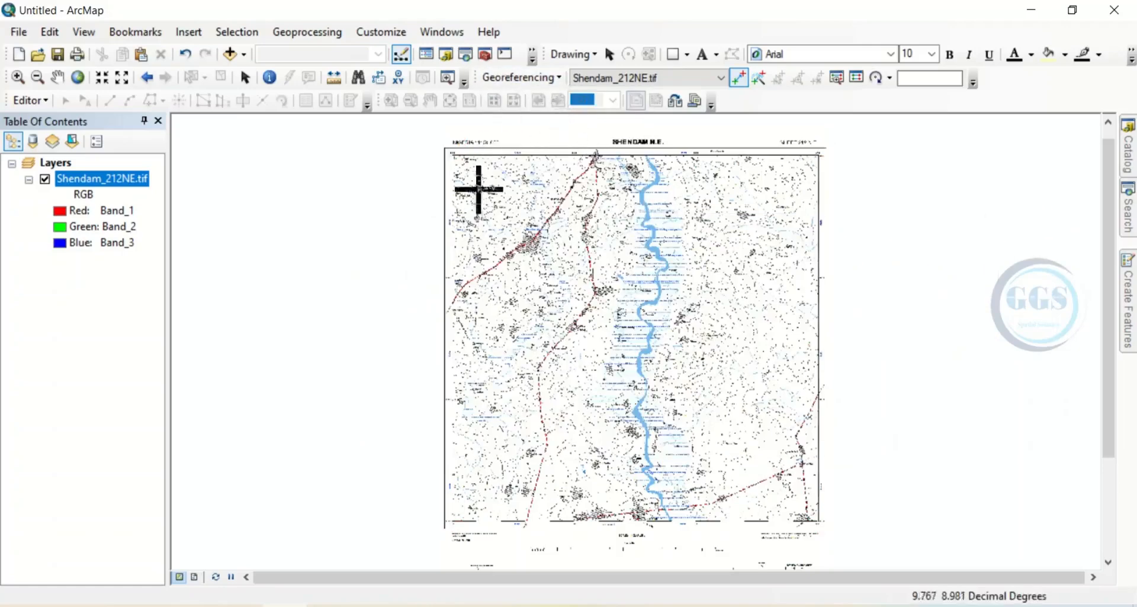